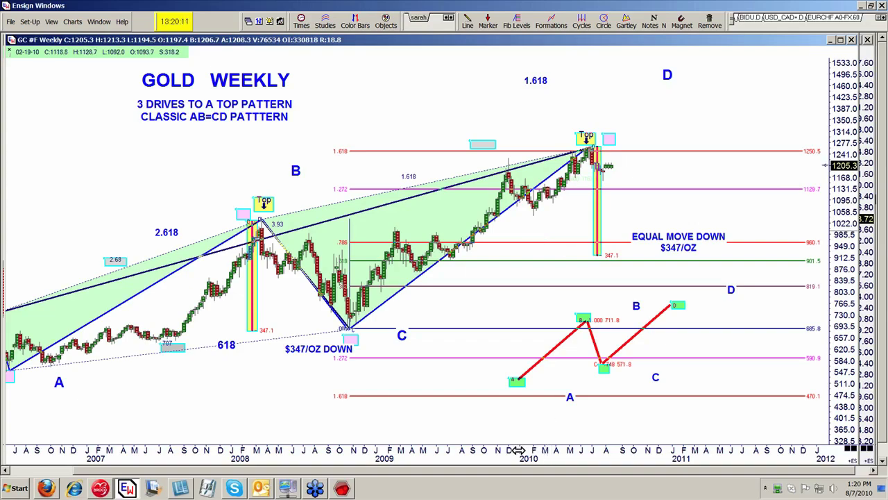
- Delete all drawn objects from the weekly gold chart
drag(517, 451, 473, 338)
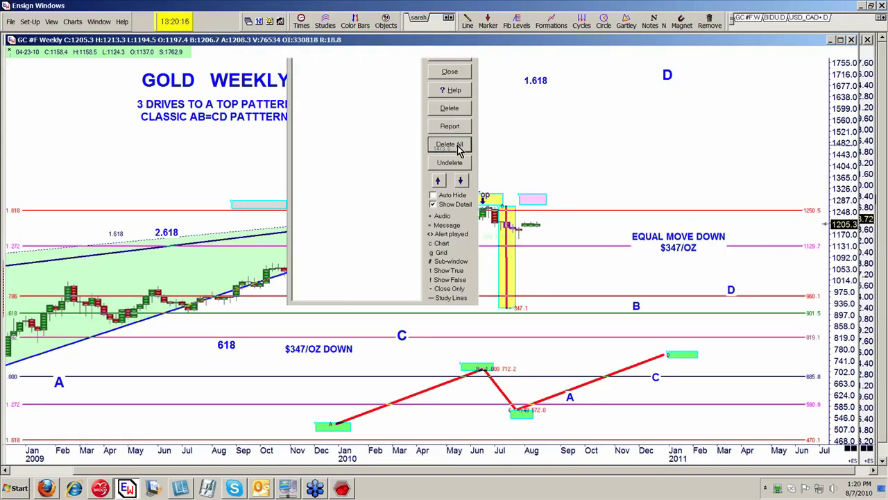
key(Delete)
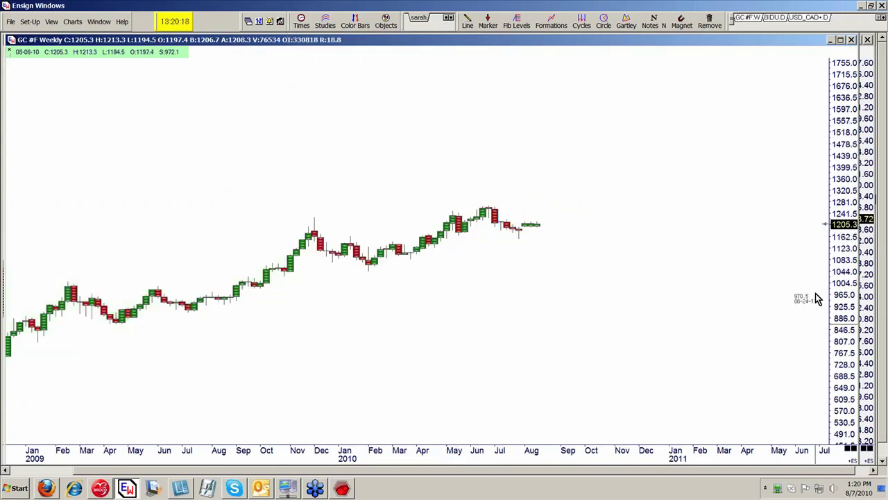
- Draw Fibonacci levels on the weekly chart from the December 2009 high to the early-2010 low at 1046.4 and across the May 2010 decline to 1166.8
drag(845, 342, 845, 142)
click(517, 21)
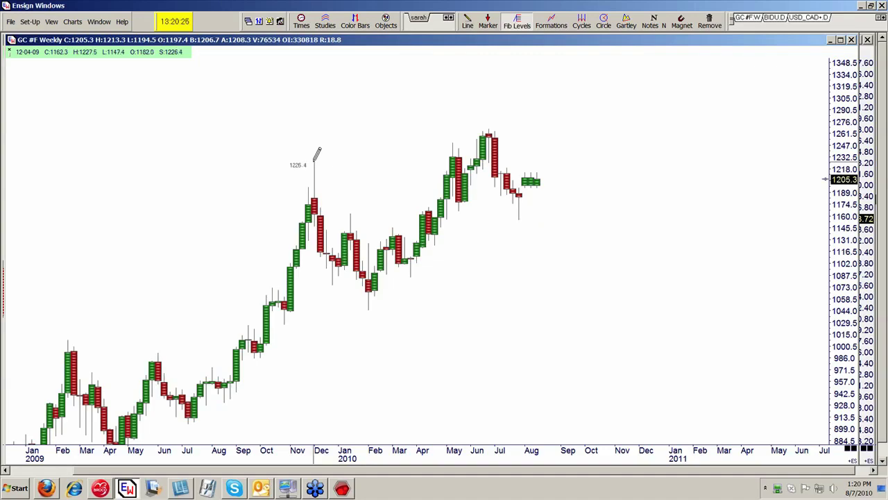
drag(314, 159, 361, 308)
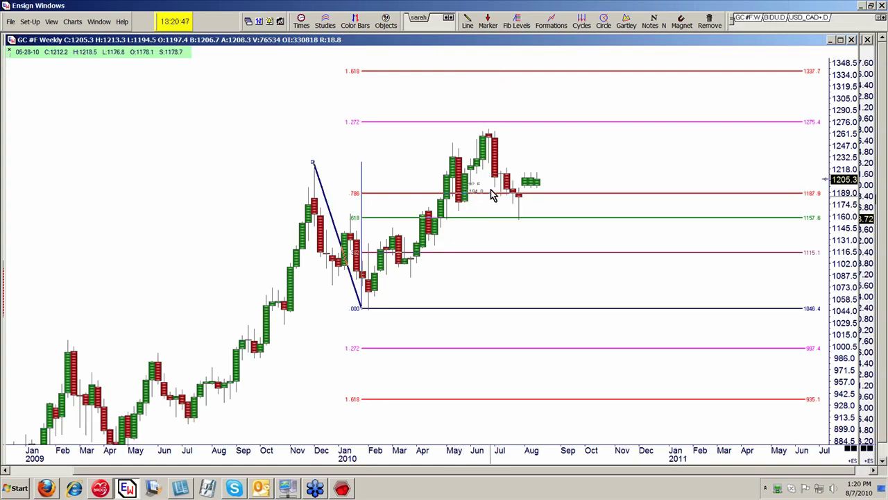
click(517, 21)
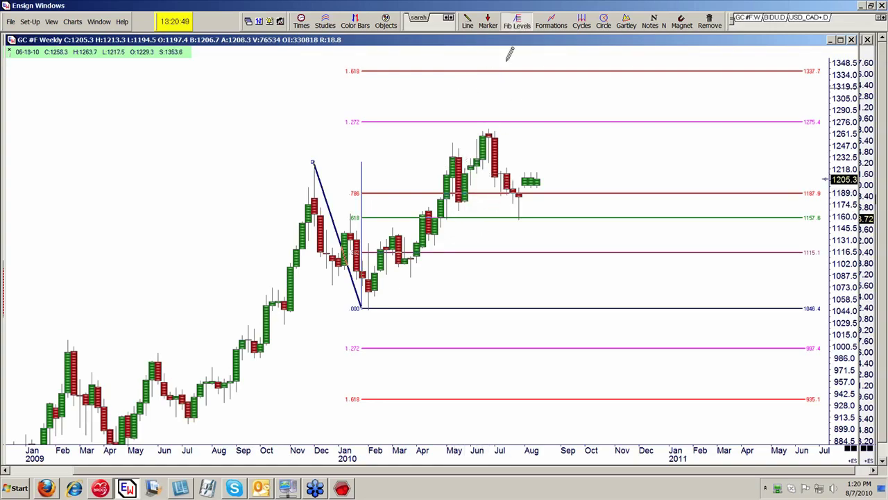
drag(452, 147, 458, 209)
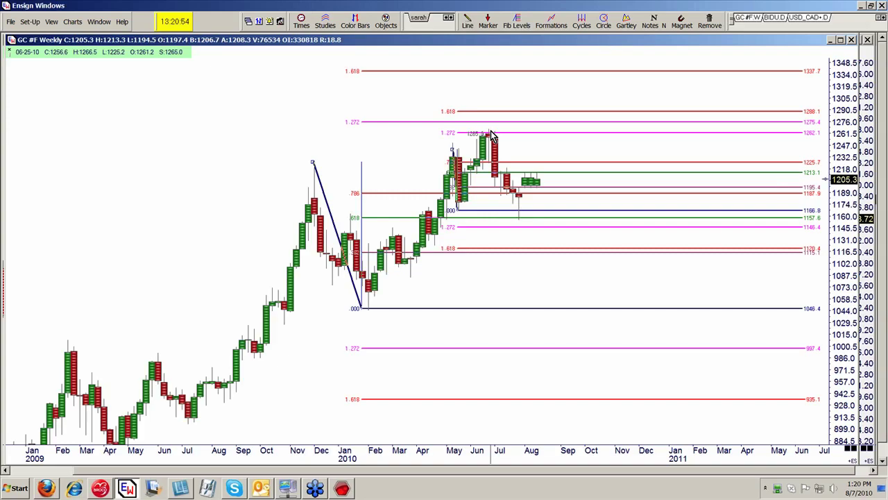
- Switch the gold chart to the daily time frame and delete all of its drawn objects
click(302, 21)
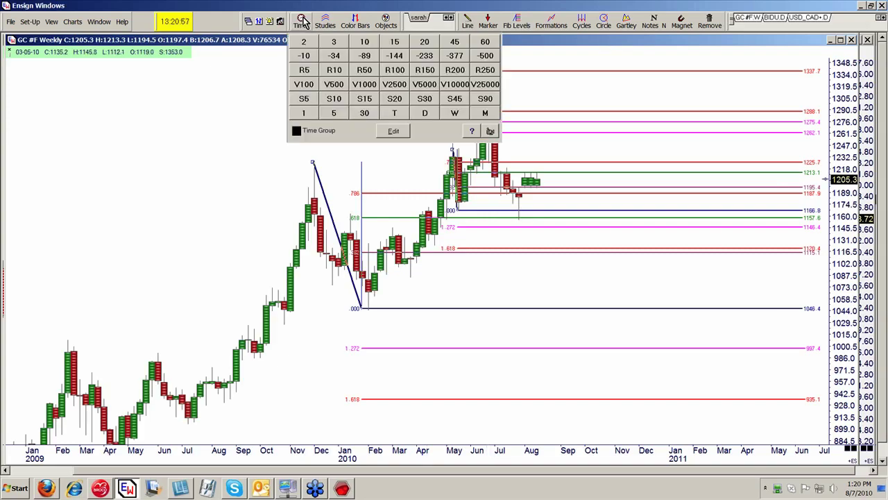
click(422, 115)
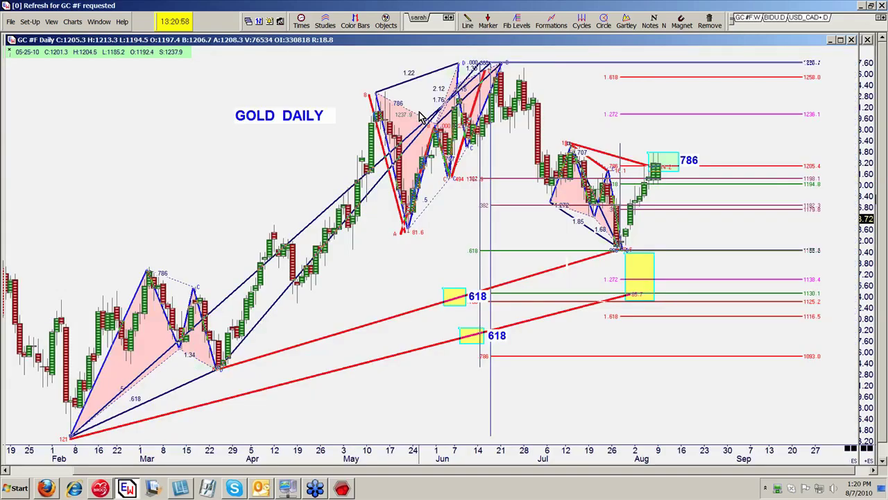
drag(837, 107, 421, 105)
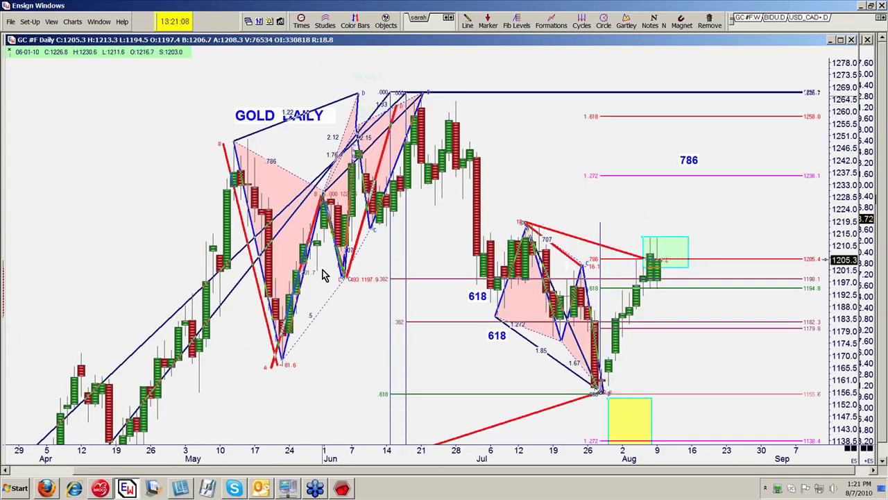
click(387, 23)
click(456, 149)
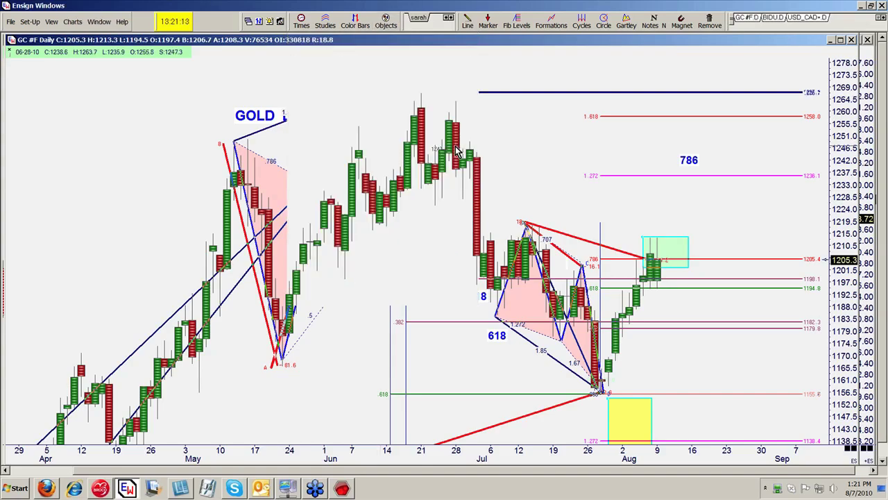
- Draw daily Fibonacci levels from the mid-May high to the May low at 1166.3 and from the June 8 high to the June 10 low at 1216.4
click(517, 21)
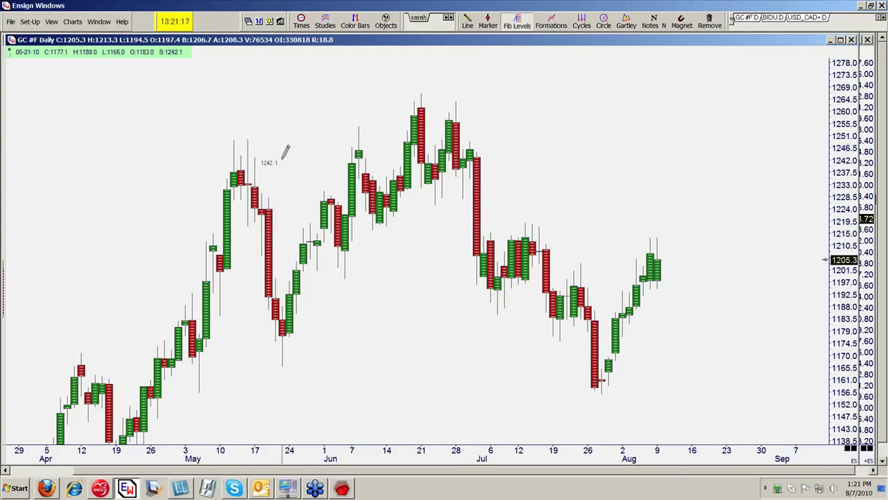
drag(246, 147, 277, 364)
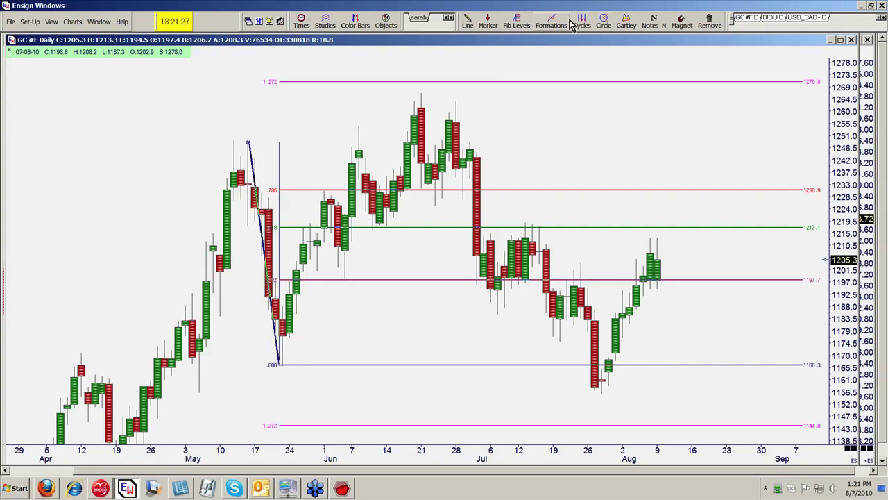
click(517, 21)
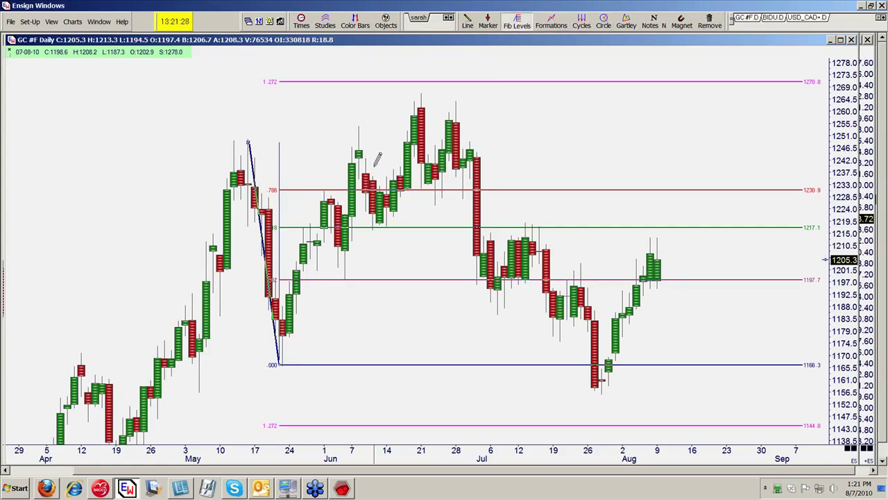
drag(357, 128, 373, 227)
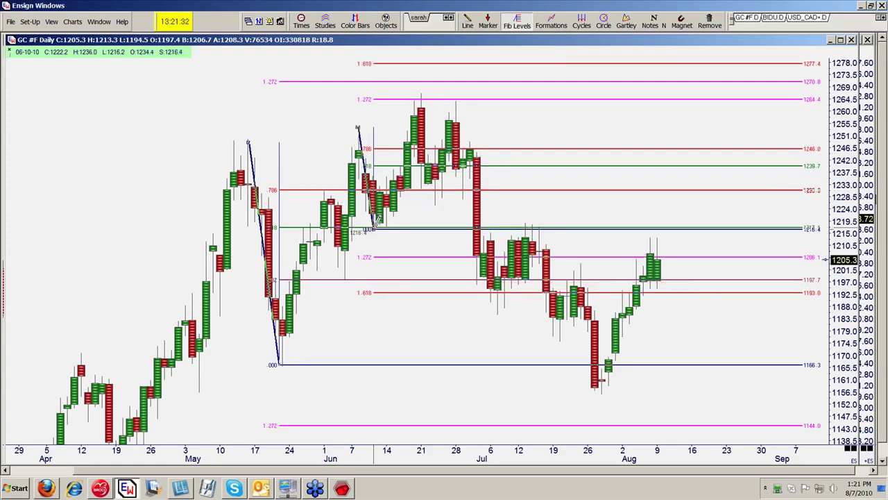
- Draw an AB=CD formation from the June 4 low through the June 8 high to the June 10 low near 1214, projecting upward
click(551, 21)
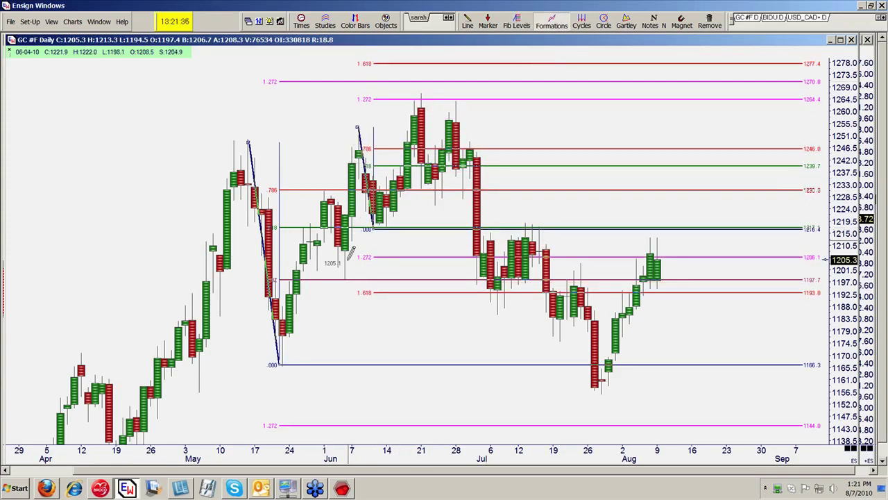
click(330, 279)
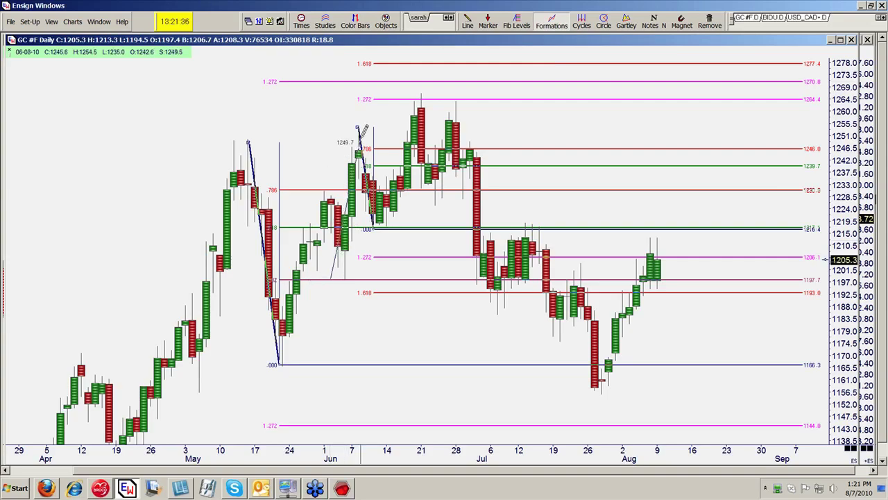
click(359, 131)
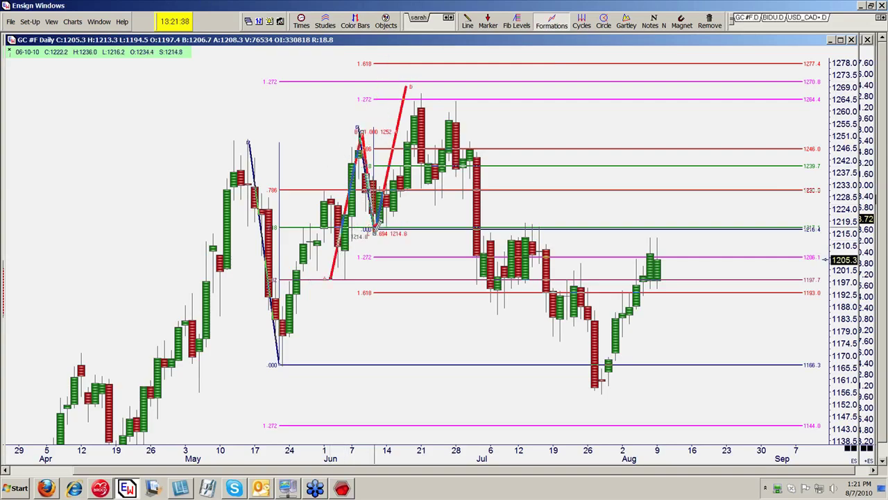
click(374, 231)
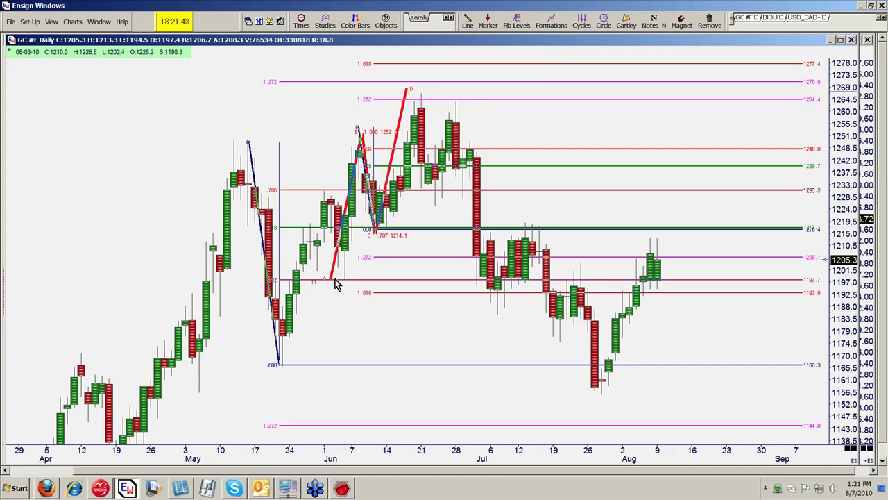
- Draw a larger AB=CD formation from the late-May low through the early-June high to the June 4 low at 1198.8
click(549, 20)
mouse_move(273, 363)
mouse_down()
mouse_move(297, 267)
mouse_move(331, 201)
mouse_move(345, 276)
mouse_up()
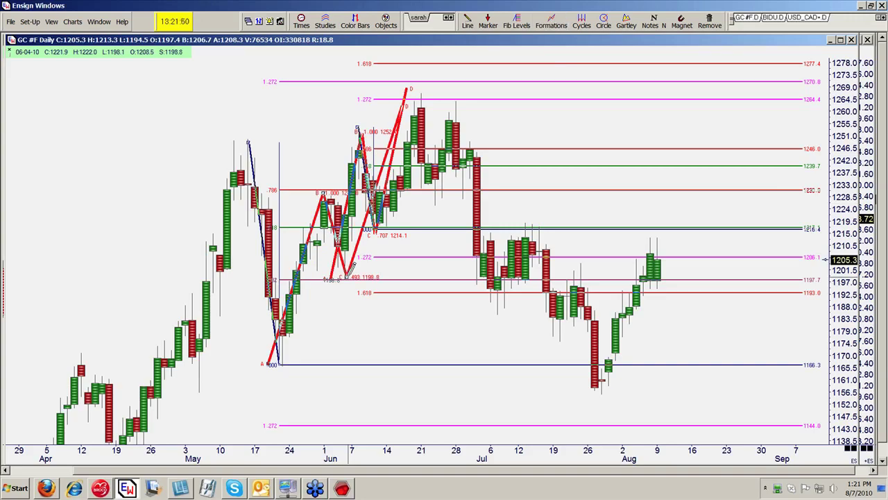
mouse_move(425, 95)
mouse_down()
mouse_move(412, 95)
mouse_move(424, 101)
mouse_move(422, 113)
mouse_move(421, 103)
mouse_up()
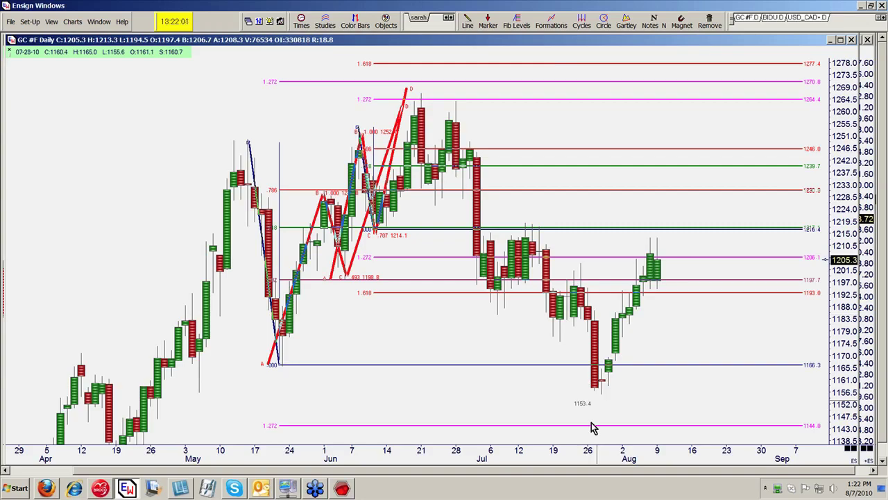
- Remove all Fibonacci levels and formations from the daily gold chart
drag(571, 455, 596, 453)
drag(841, 204, 841, 270)
drag(630, 400, 534, 364)
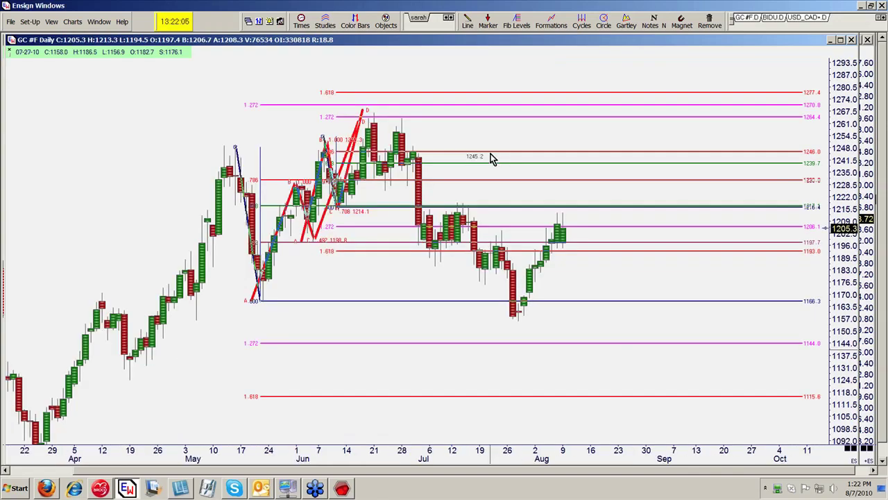
click(709, 24)
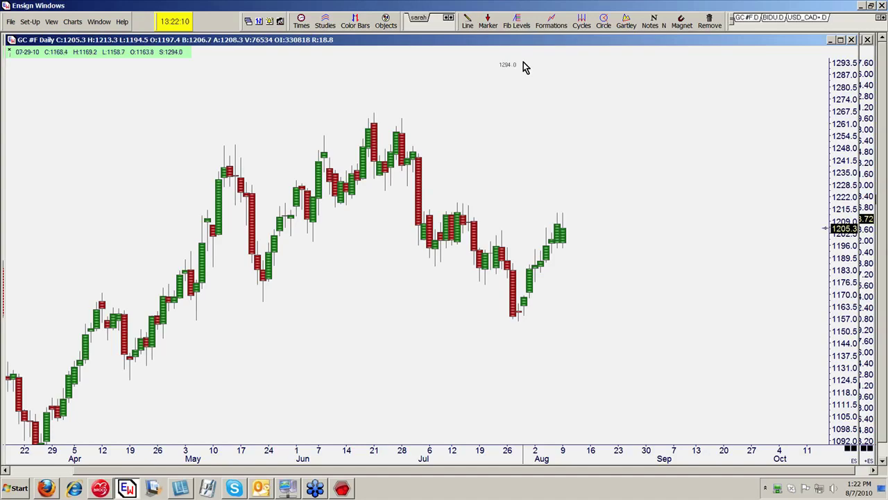
- Draw Fibonacci levels from the mid-April low to the June high at 1266.4, plus a downward AB=CD formation over July's high, low and rebound near 1202
click(517, 21)
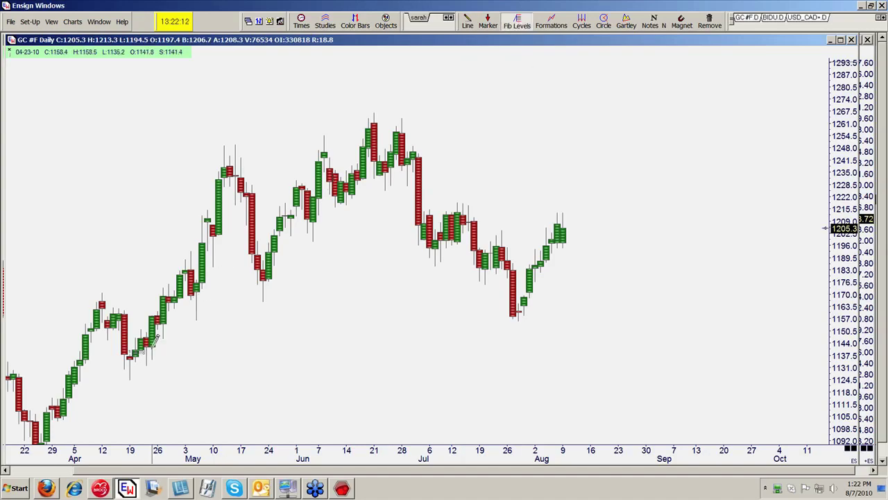
mouse_move(127, 372)
mouse_down()
mouse_move(285, 154)
mouse_move(350, 104)
mouse_move(375, 104)
mouse_up()
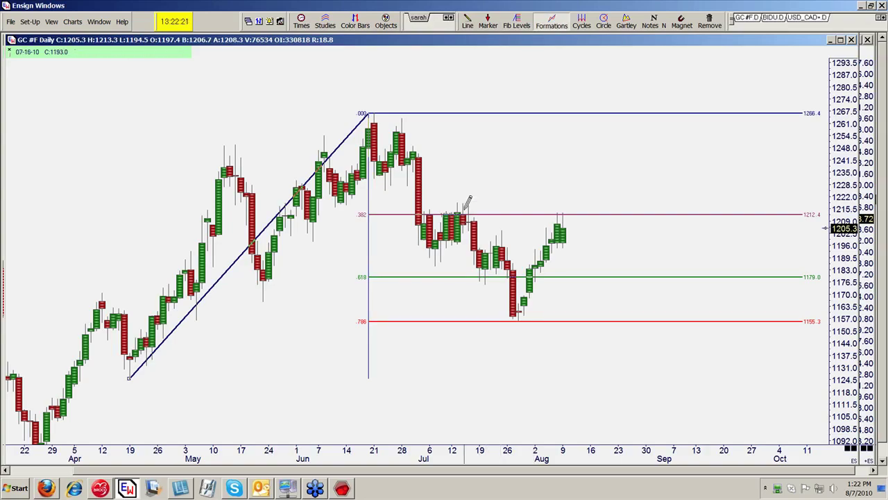
click(484, 280)
click(503, 235)
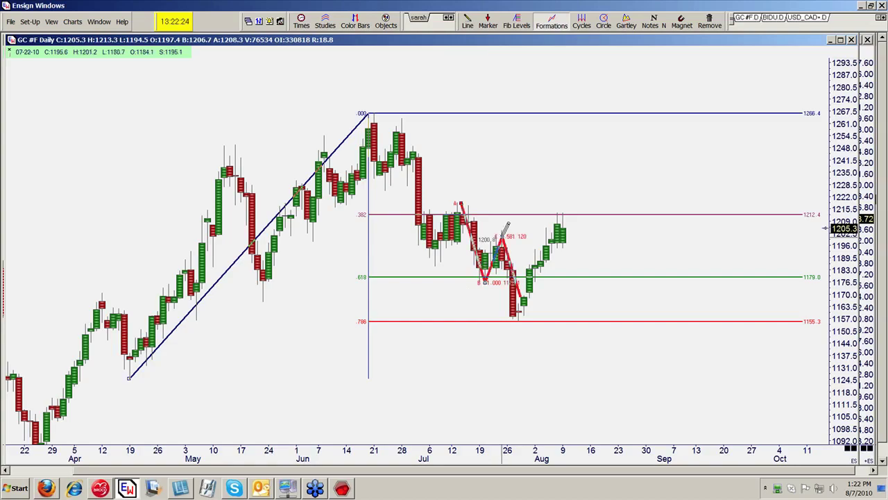
click(529, 312)
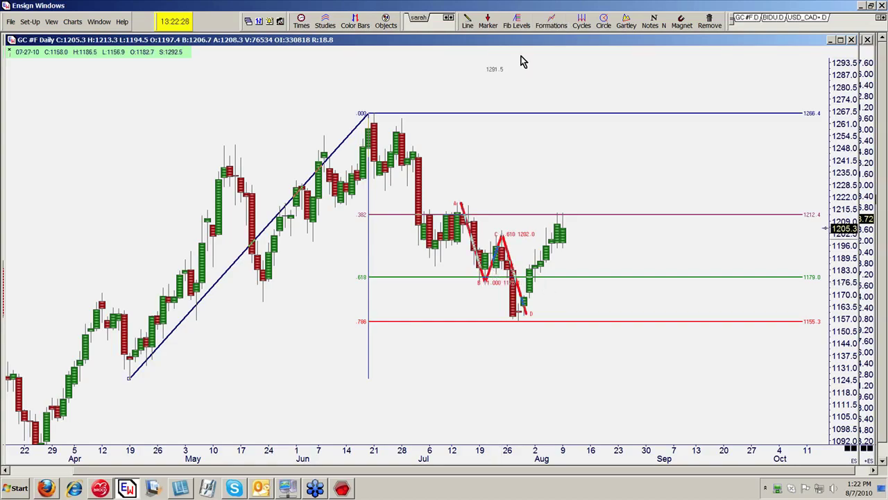
click(552, 20)
click(401, 121)
click(433, 264)
click(461, 205)
click(498, 349)
click(711, 23)
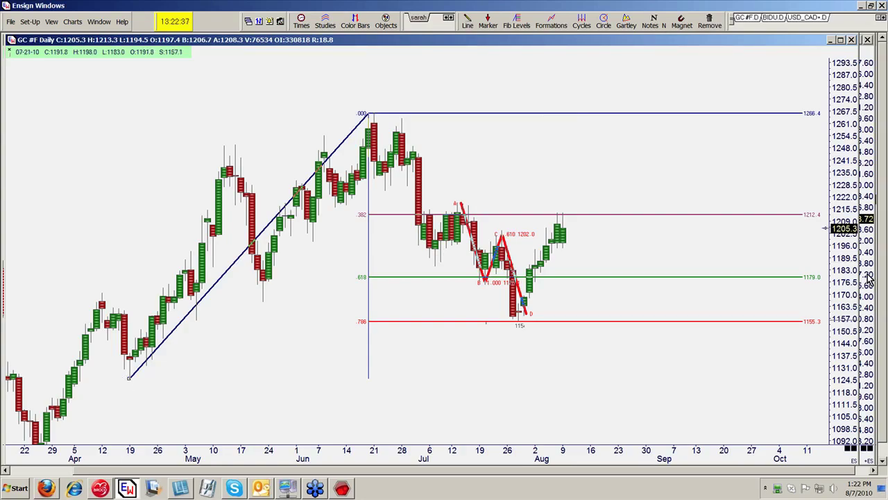
- Draw a second set of Fibonacci levels from the late-March low to the June high at about 1263.1
drag(869, 277, 347, 340)
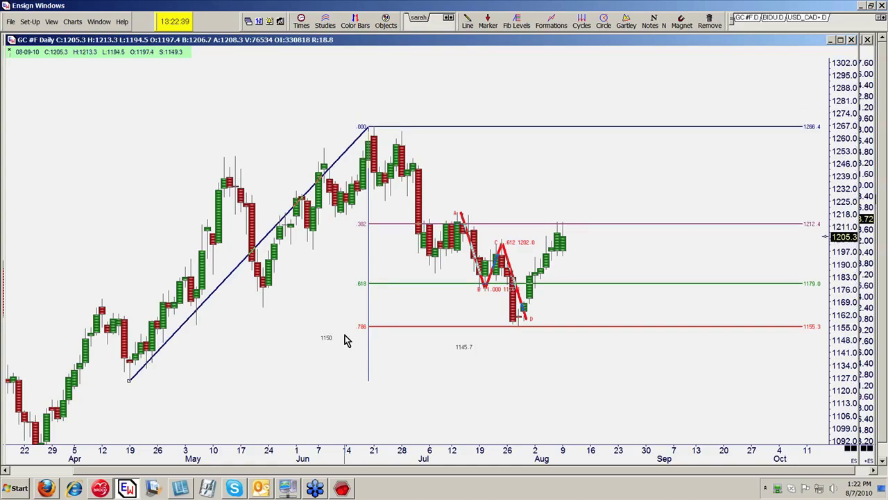
scroll(54, 425, up, 2)
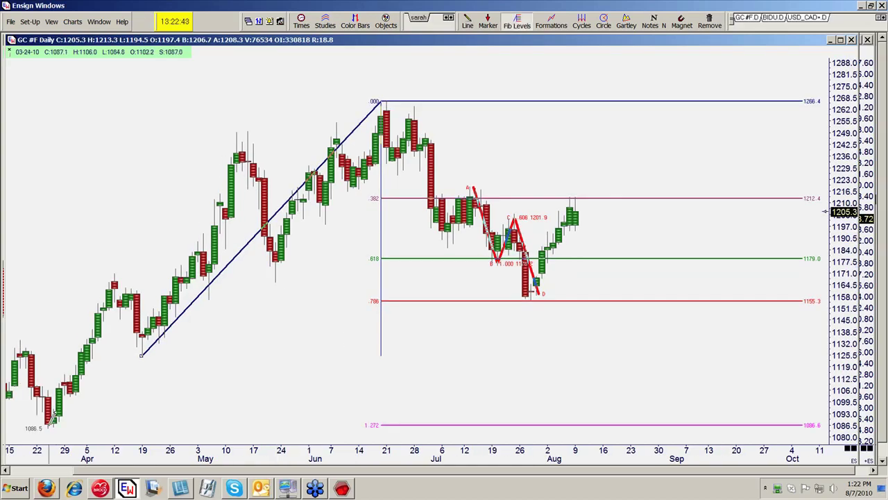
click(379, 99)
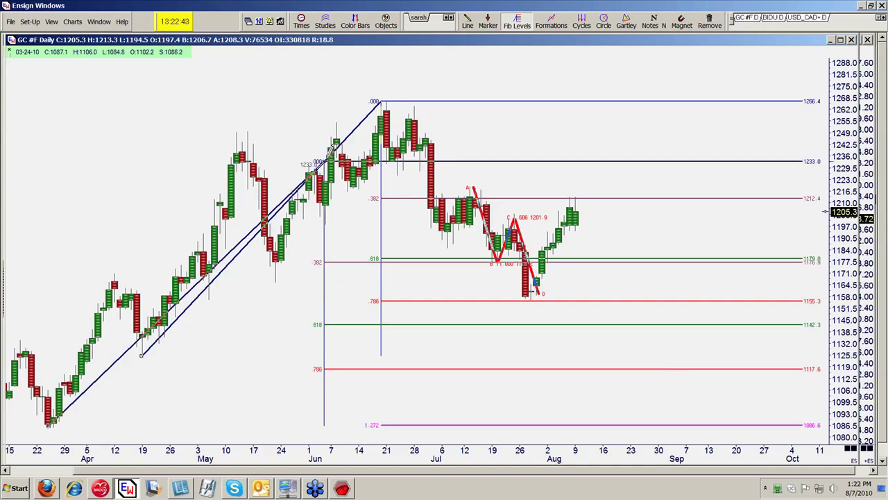
click(380, 99)
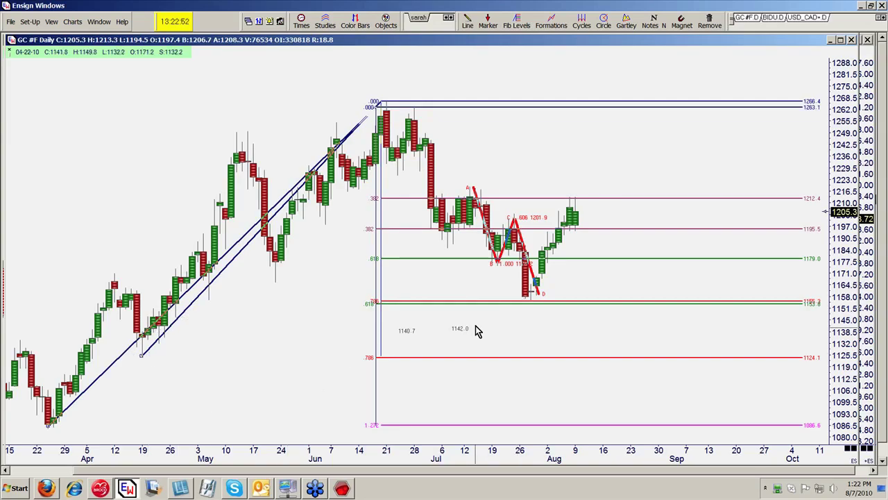
- Draw two red lines connecting the late-March low and the mid-April low to the late-July low
click(468, 21)
drag(63, 418, 527, 300)
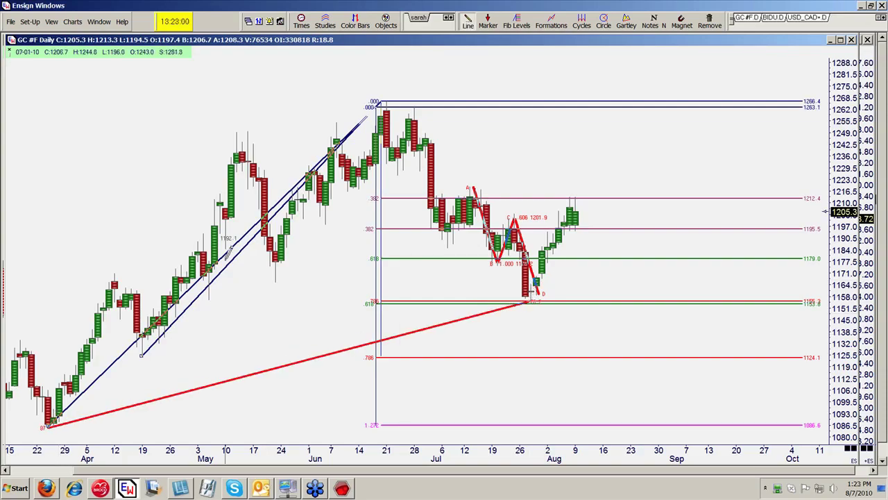
mouse_move(362, 321)
mouse_down()
mouse_move(482, 295)
mouse_move(527, 298)
mouse_up()
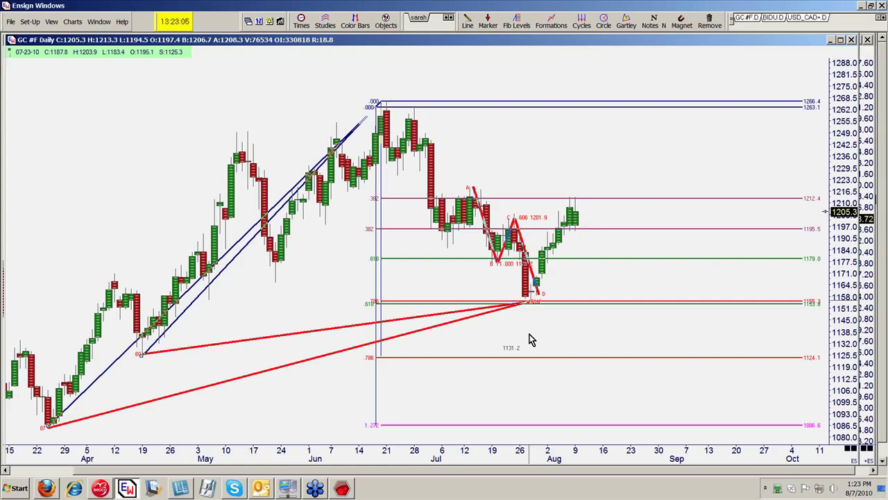
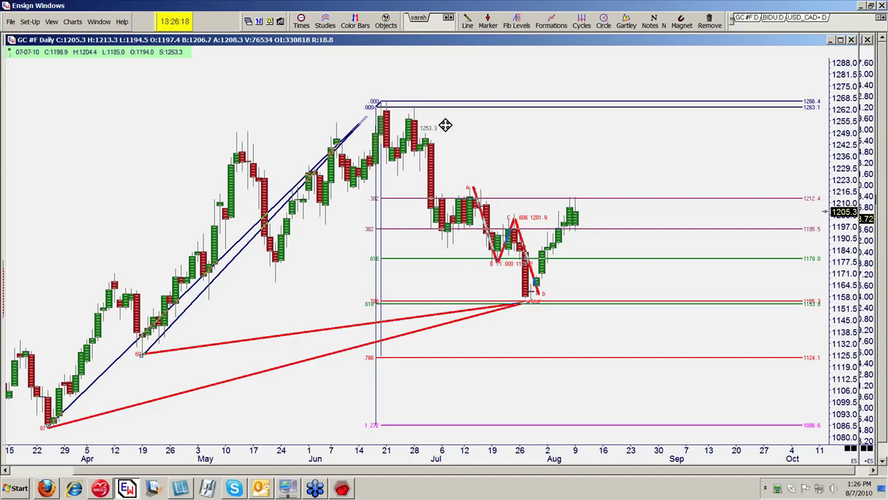
- Draw Fibonacci levels from the June high to the late-July low, and from the late-July swing high to the same low
click(508, 23)
drag(386, 103, 506, 294)
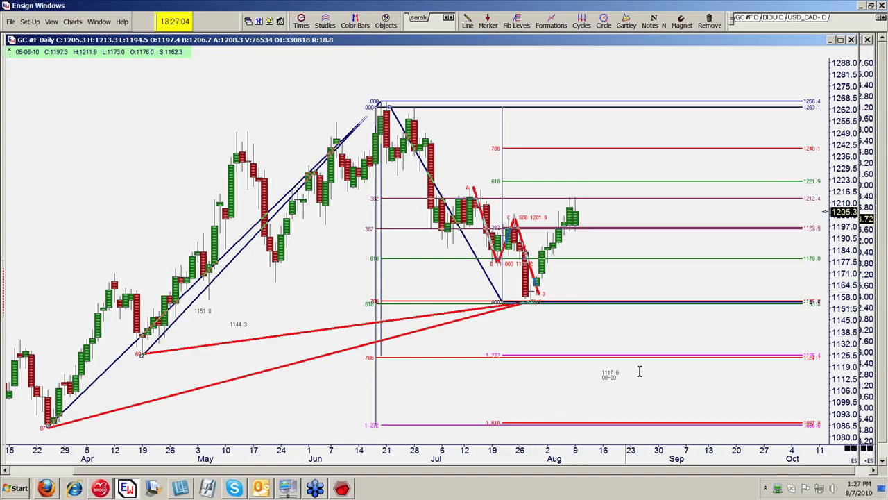
drag(605, 456, 598, 429)
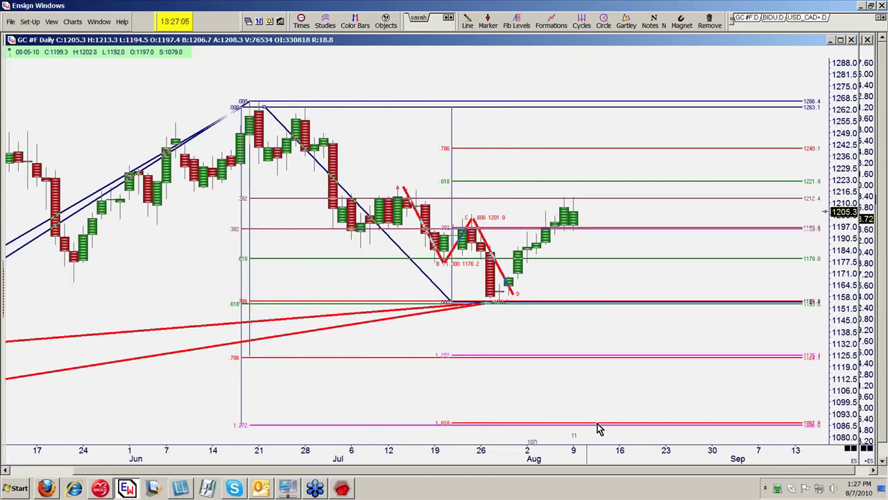
drag(843, 291, 840, 260)
mouse_move(558, 275)
mouse_down()
mouse_move(494, 301)
mouse_move(450, 353)
mouse_move(519, 178)
mouse_up()
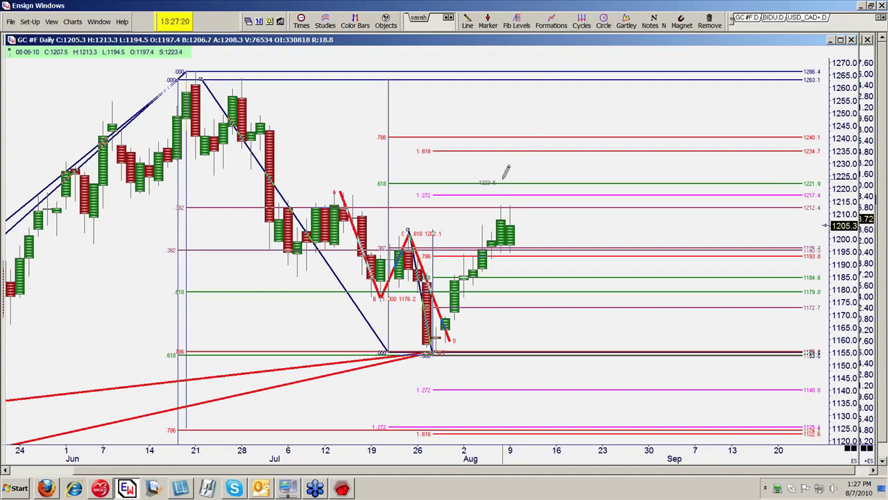
- Mark two target zones above the latest August bars with rectangles spanning 1217.4 to 1221.9 and 1234.7 to 1240.1
drag(501, 183, 519, 154)
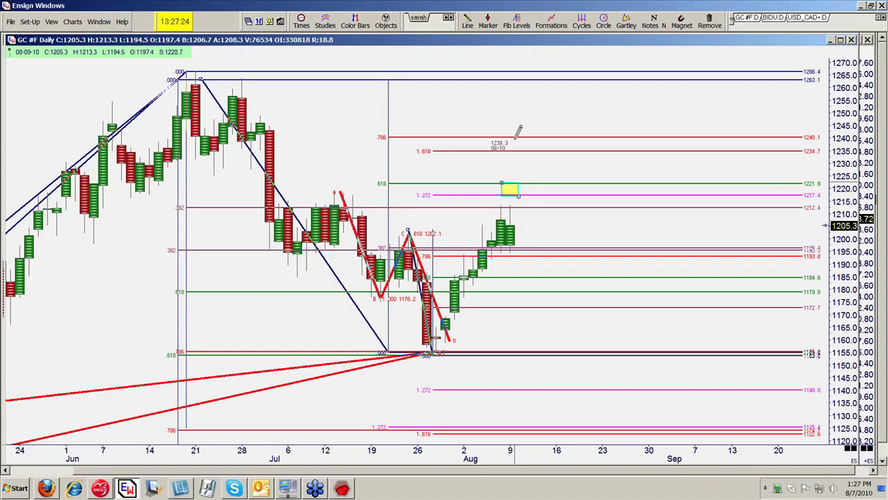
drag(501, 136, 522, 150)
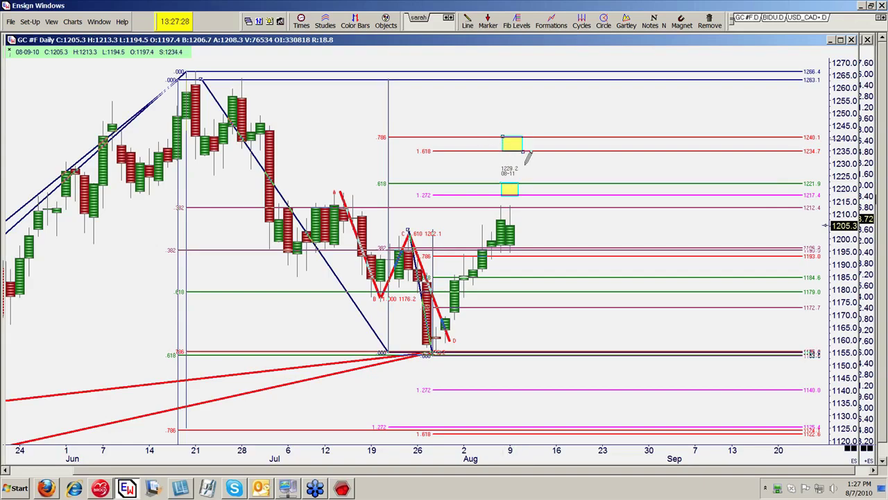